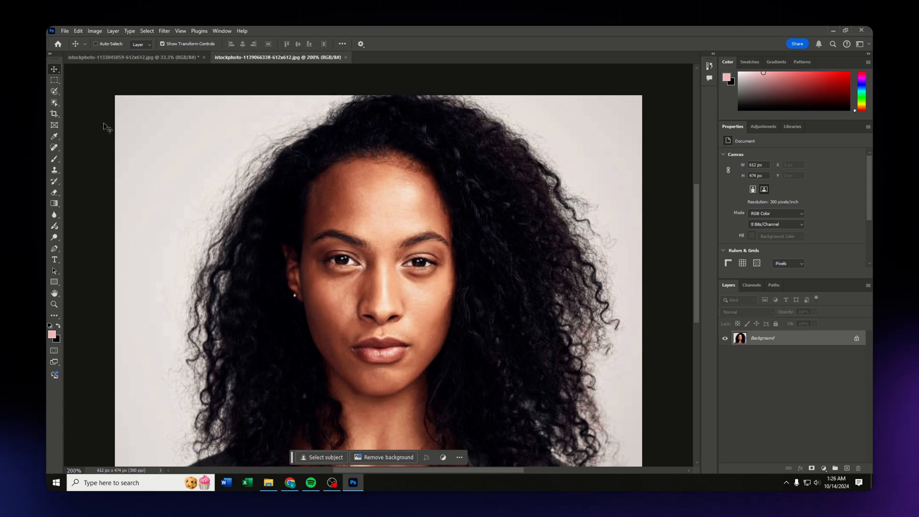
Check that Enable Preserve Details 2.0 Upscale is turned on in the Technology Previews preferences
left_click(74, 33)
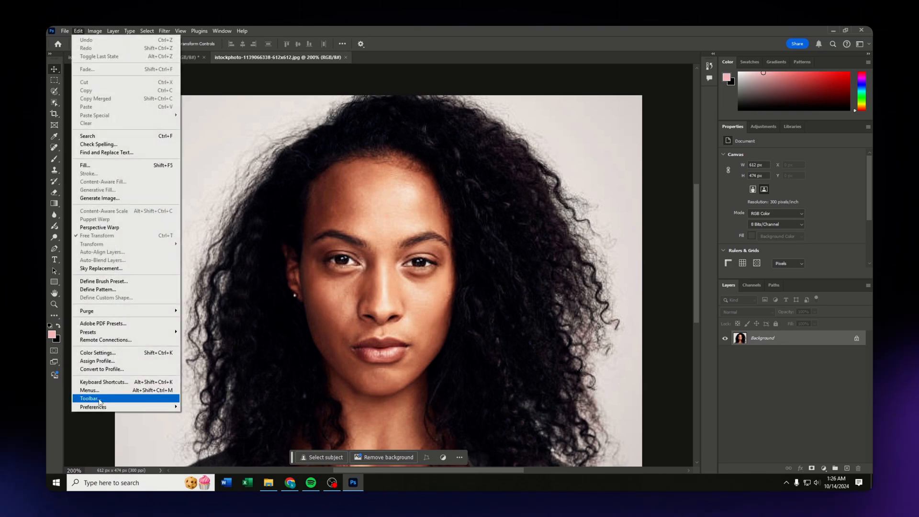
mouse_move(96, 408)
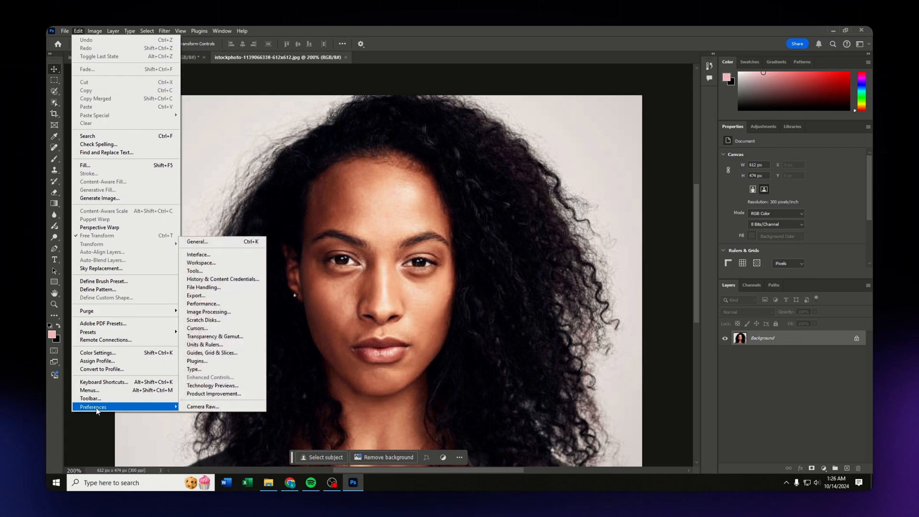
left_click(212, 386)
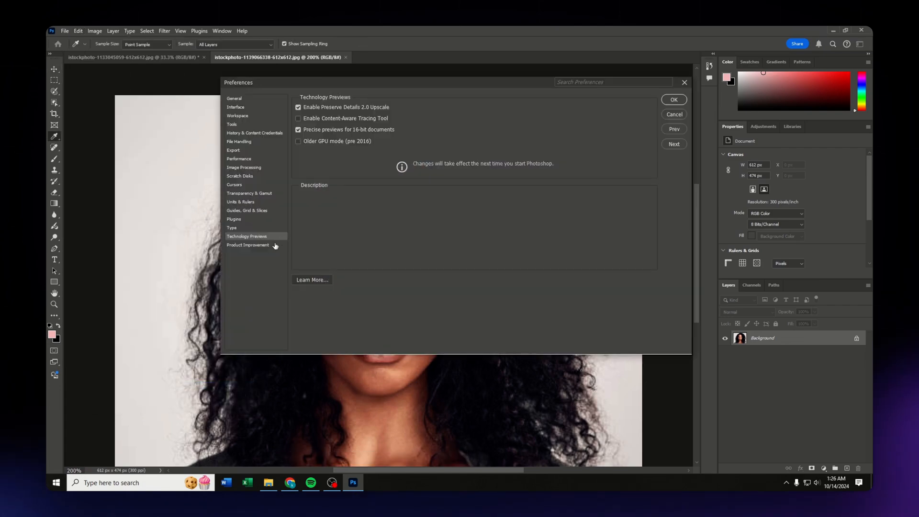
mouse_move(297, 108)
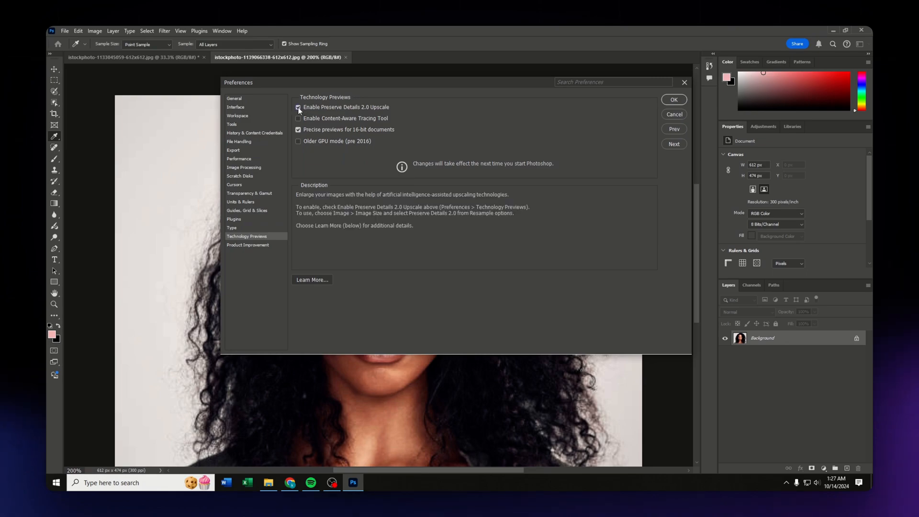
left_click(673, 100)
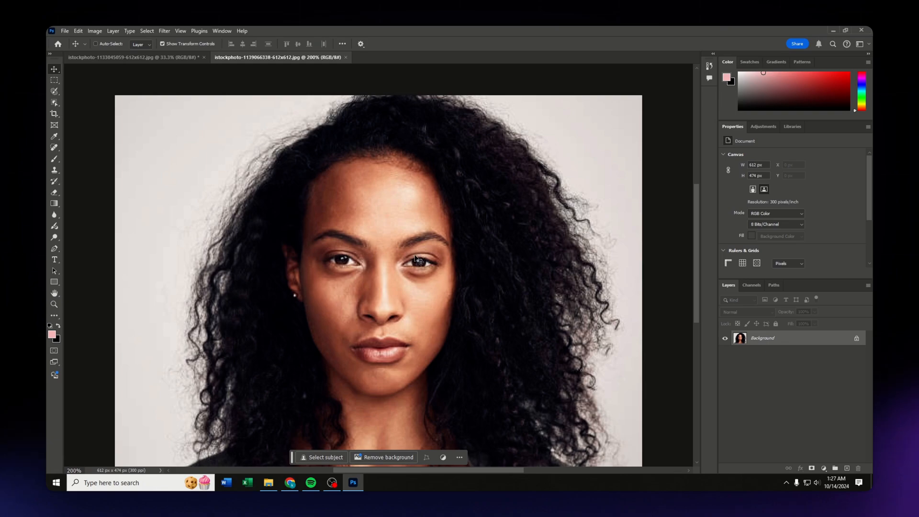
Open the Image Size settings for the portrait and choose Preserve Details 2.0 as the resample method
scroll(212, 246, "down", 2)
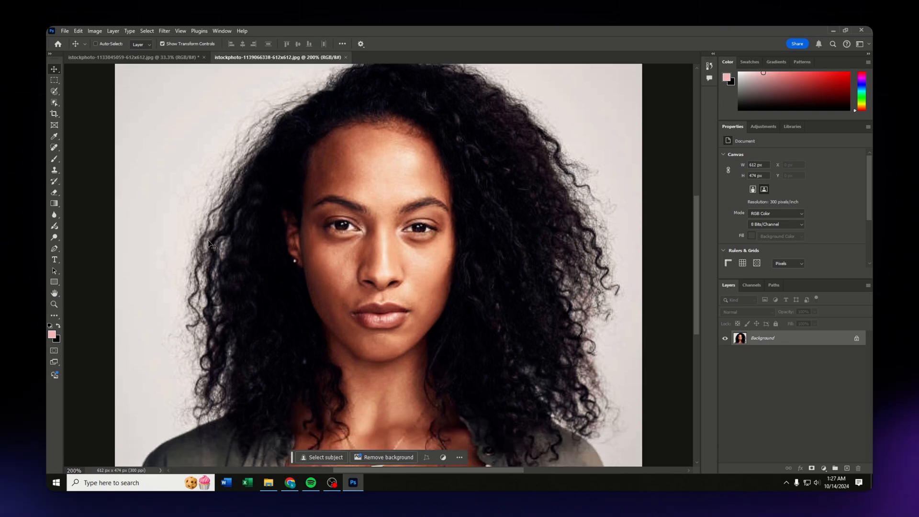
scroll(212, 246, "up", 1)
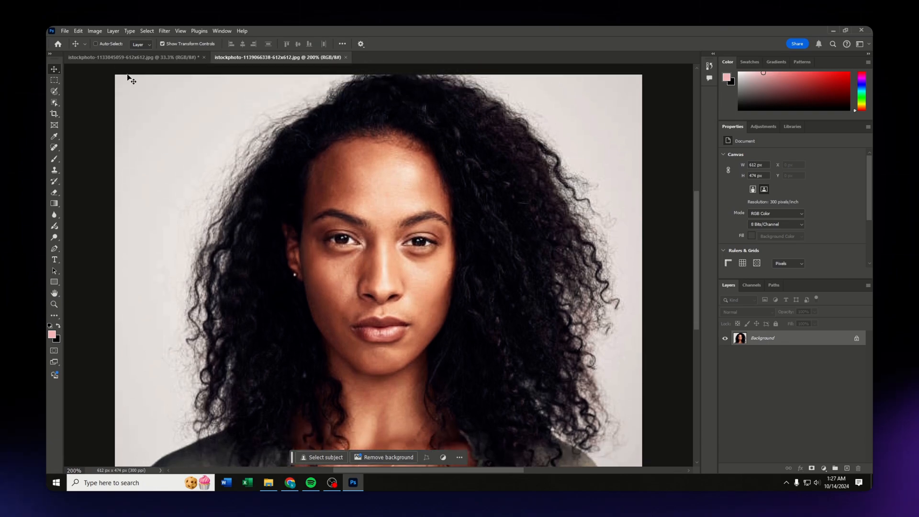
left_click(94, 31)
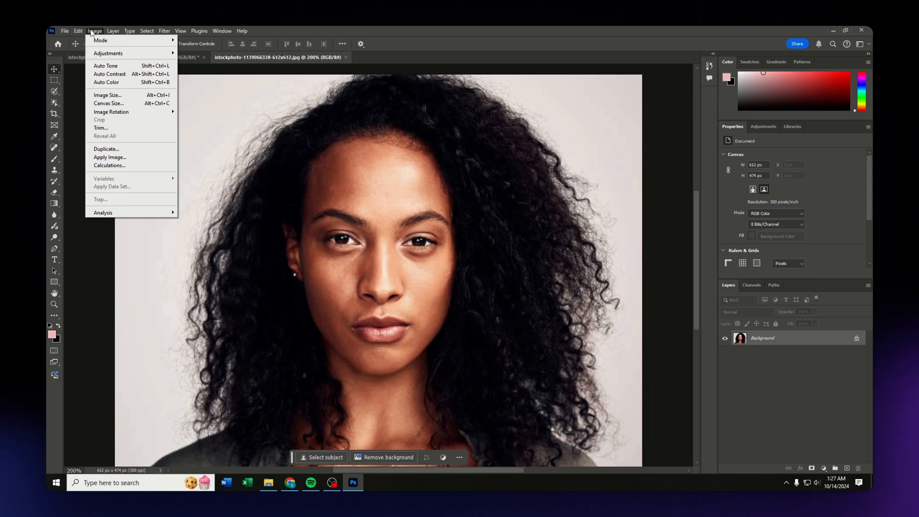
left_click(108, 96)
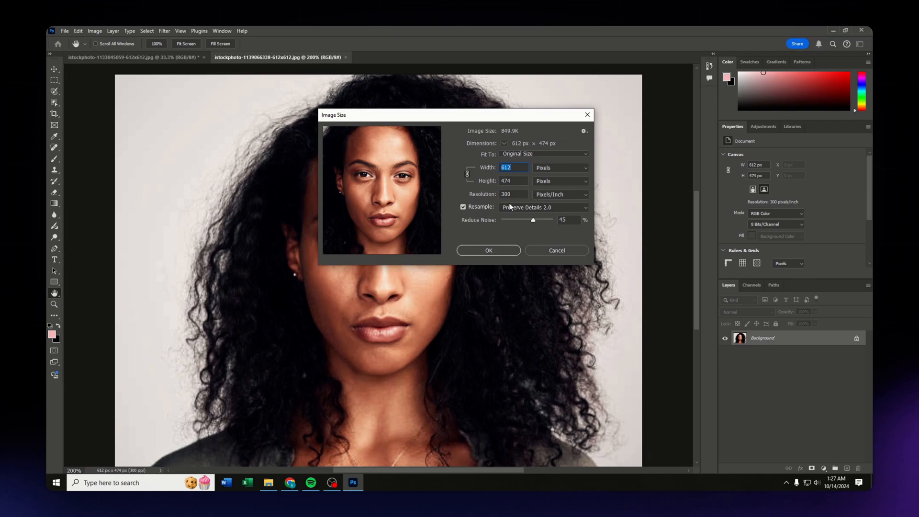
left_click(513, 208)
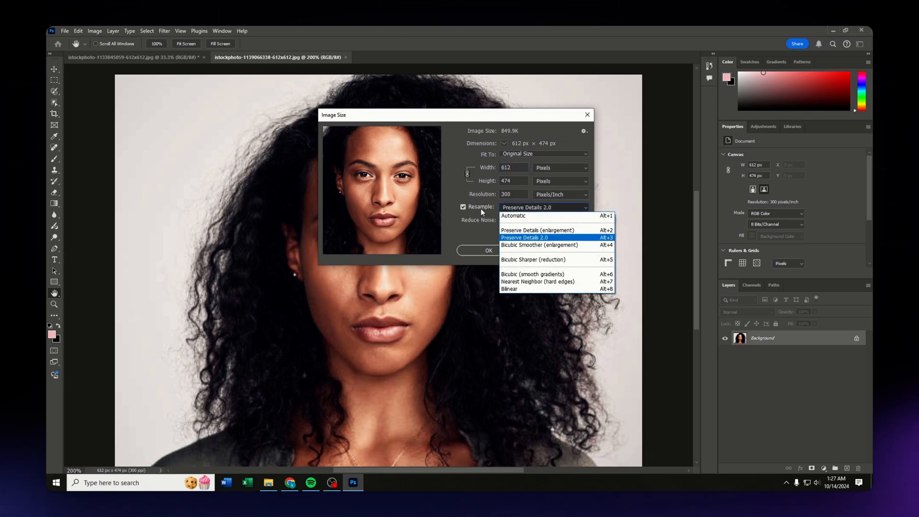
left_click(524, 239)
left_click(513, 209)
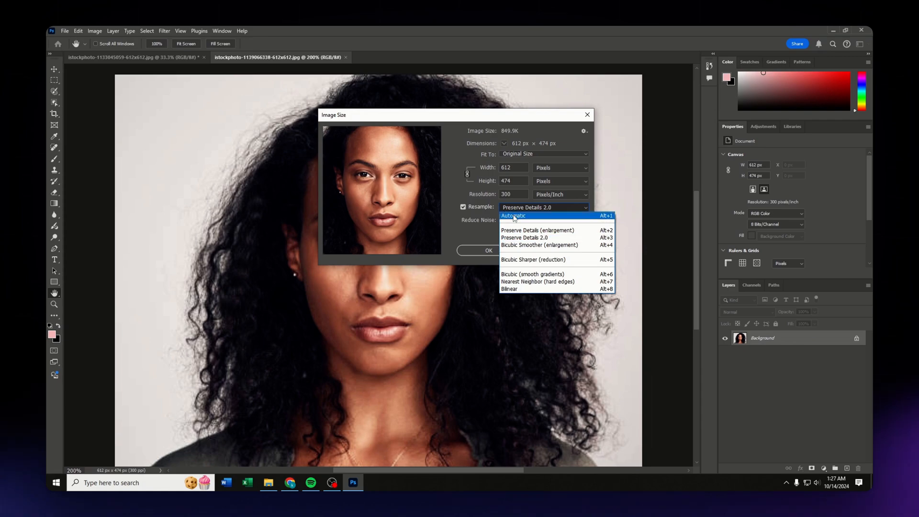
left_click(509, 208)
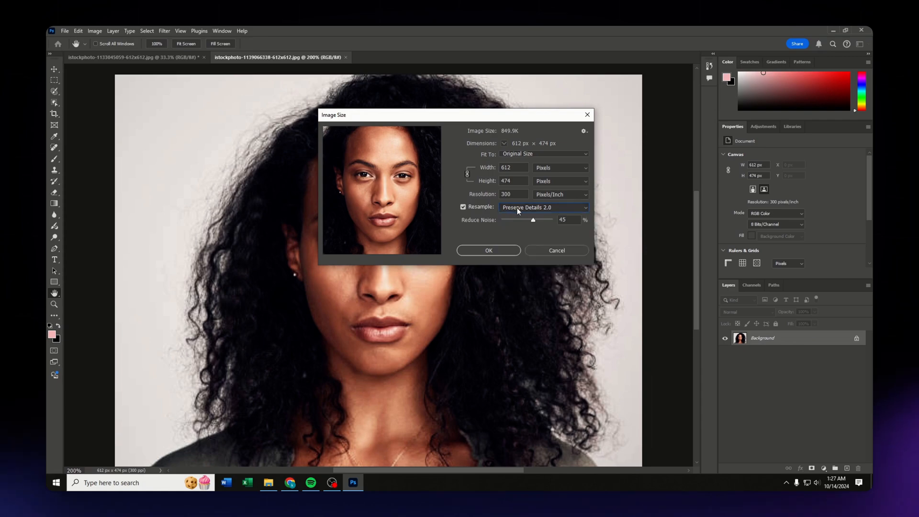
left_click(517, 207)
left_click(517, 208)
Set the image width to 3000 pixels with the proportions linked
left_click(563, 170)
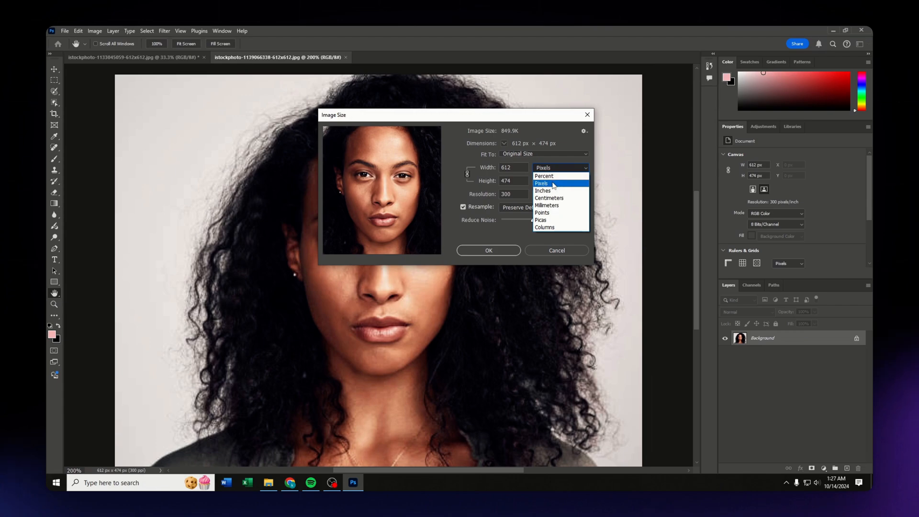
left_click(553, 186)
left_click(554, 168)
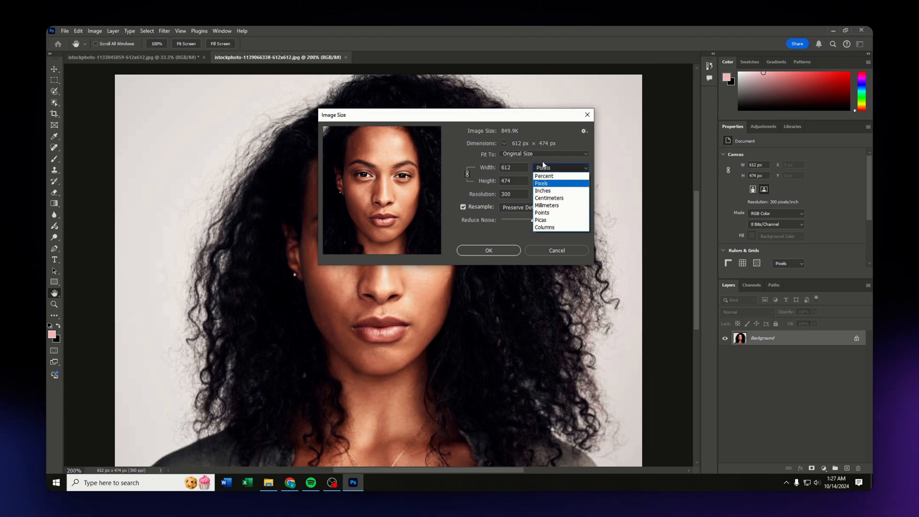
left_click(521, 168)
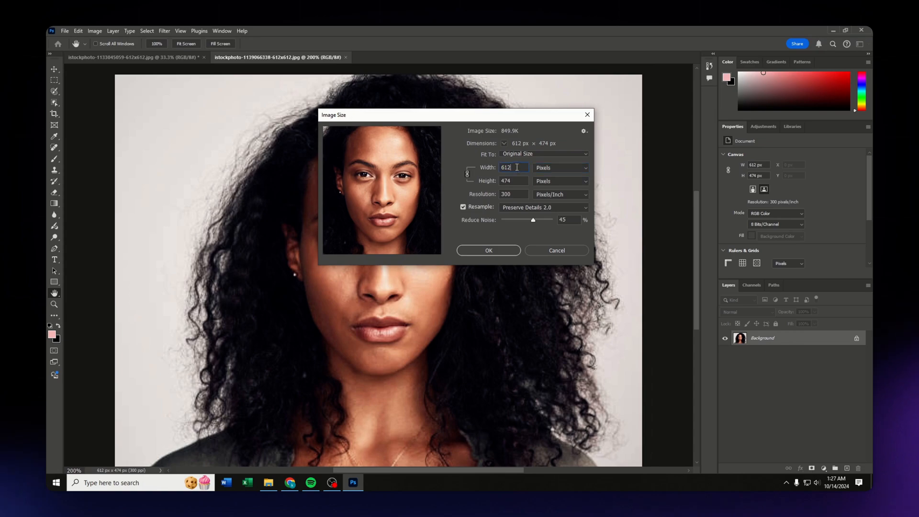
left_click_drag(518, 168, 487, 168)
type("300")
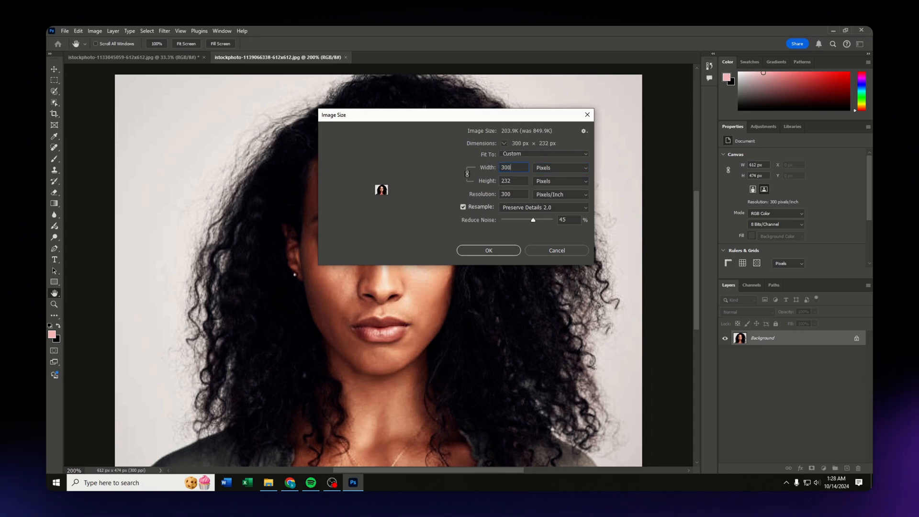
type("0")
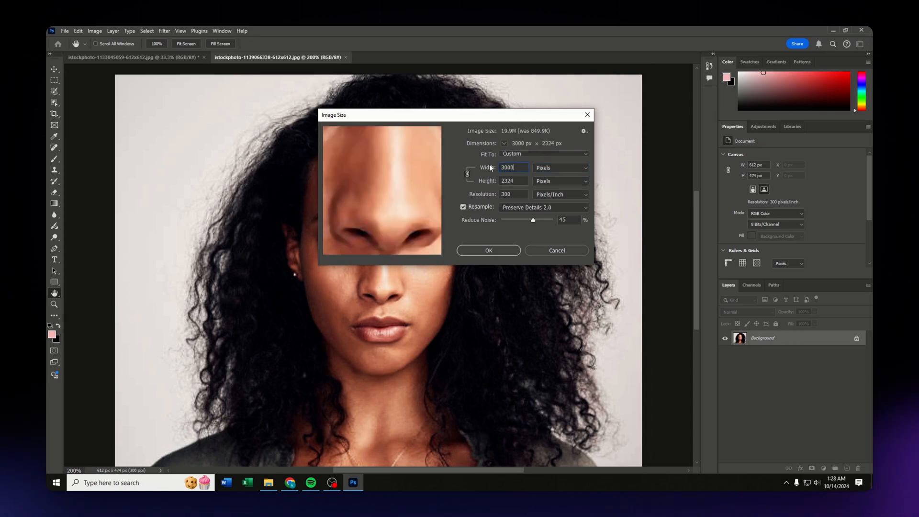
scroll(424, 215, "down", 2)
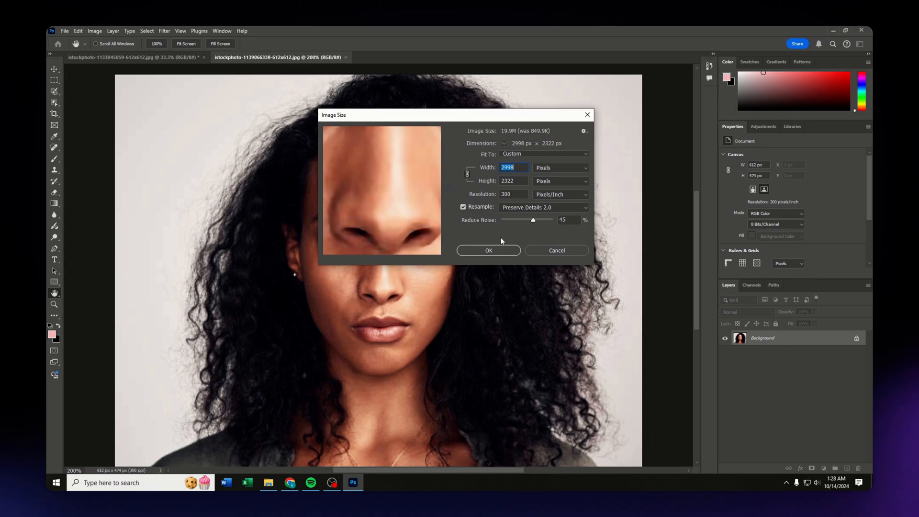
scroll(422, 211, "up", 2)
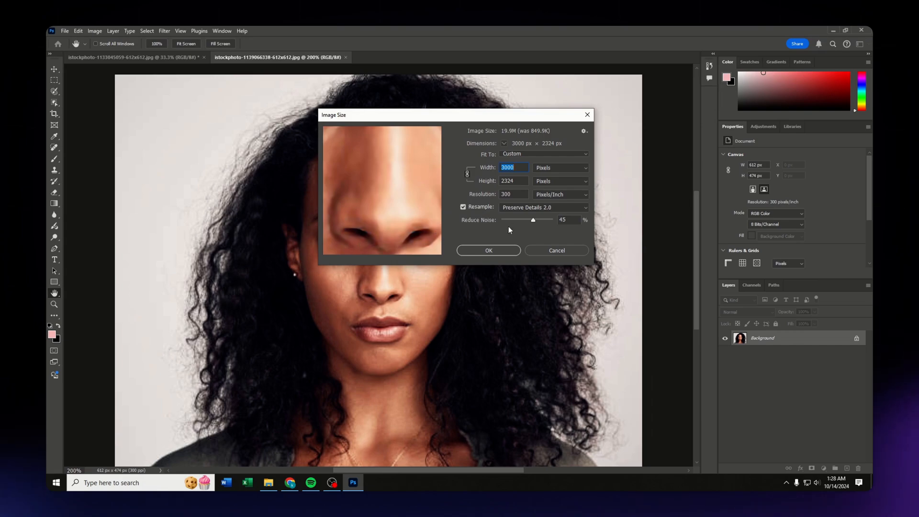
Lower Reduce Noise to 19% and apply the new image size
left_click_drag(535, 221, 524, 222)
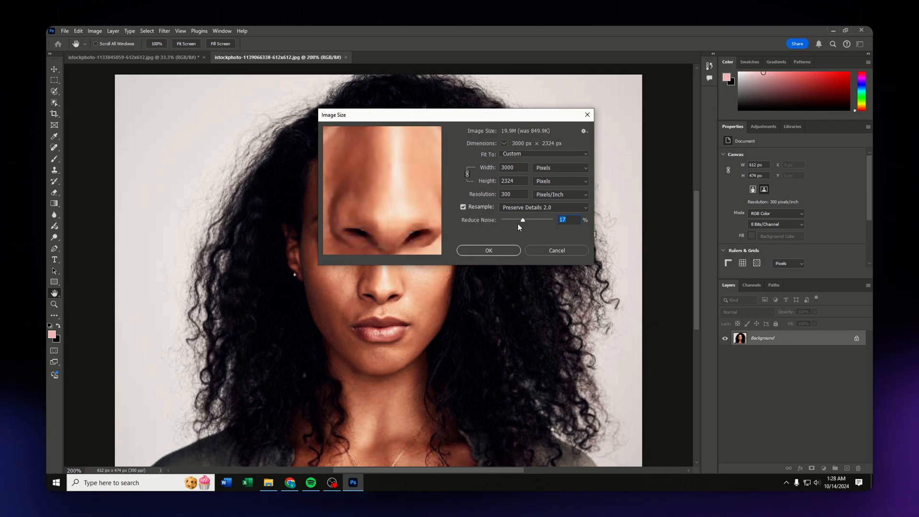
left_click_drag(517, 221, 526, 224)
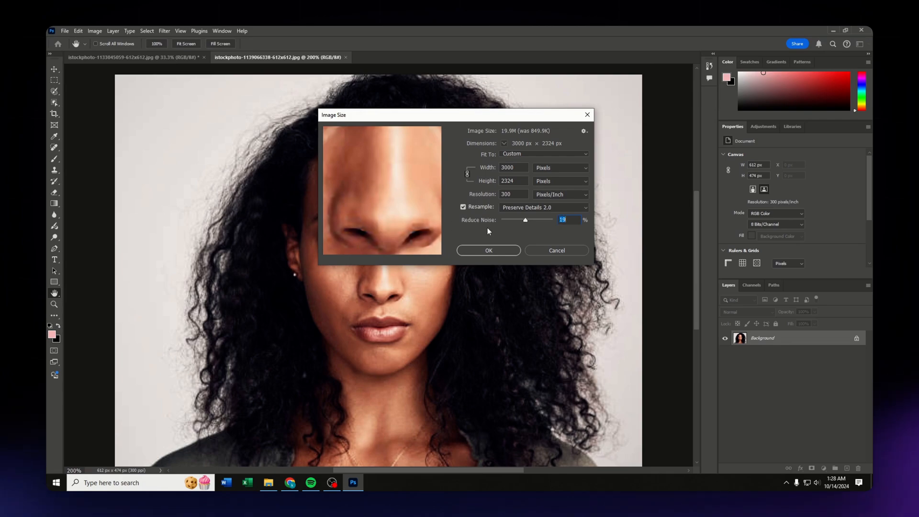
left_click(491, 250)
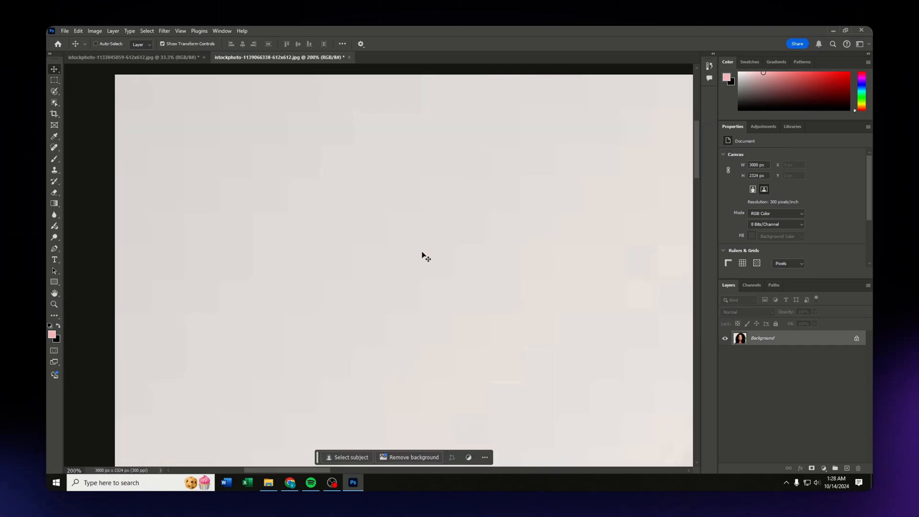
Zoom out to 33.33% and centre the enlarged portrait to examine the whole upscaled image
key("ctrl+minus")
key("ctrl+minus")
key("ctrl+minus")
key("ctrl+minus")
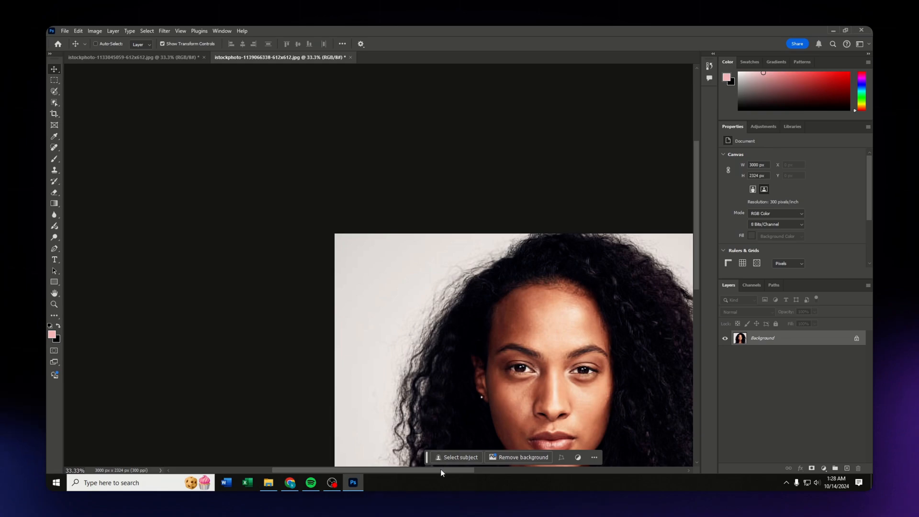
left_click_drag(443, 469, 670, 470)
left_click_drag(484, 471, 345, 455)
scroll(354, 400, "down", 4)
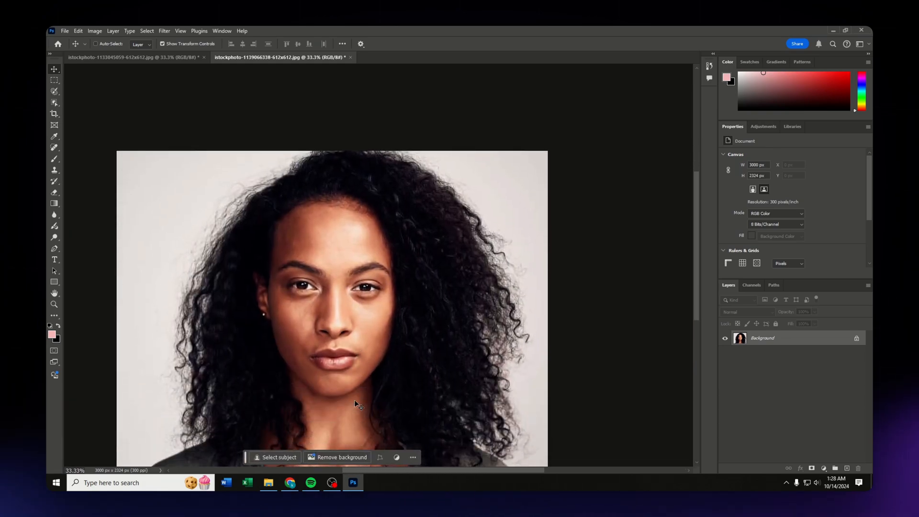
scroll(354, 400, "down", 1)
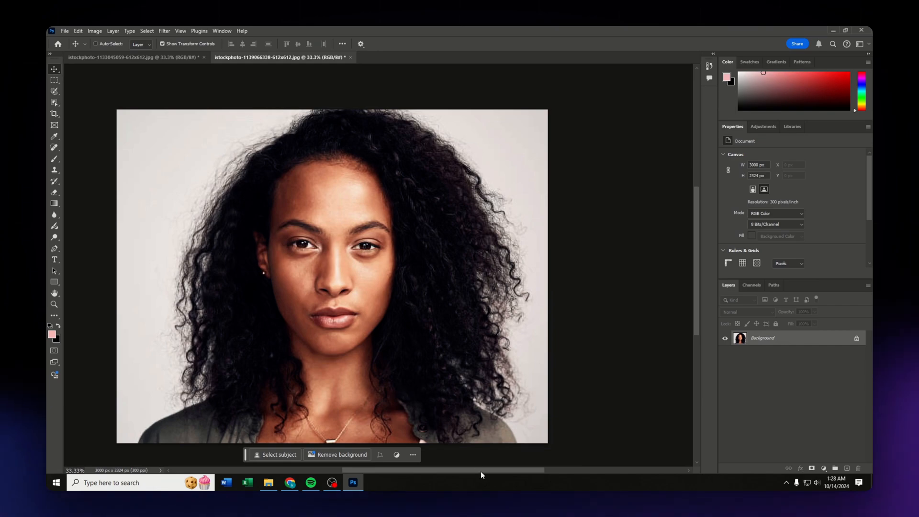
left_click_drag(480, 471, 455, 473)
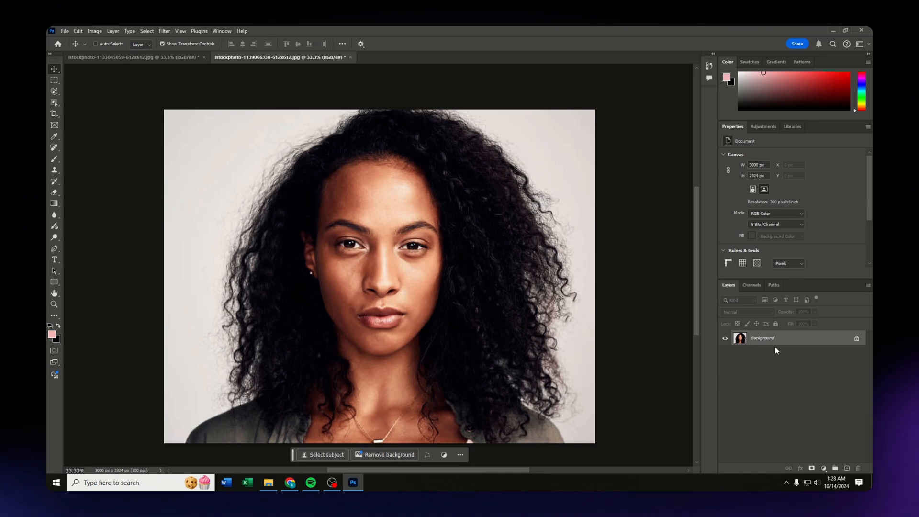
Duplicate the Background layer, keeping the suggested name
right_click(750, 341)
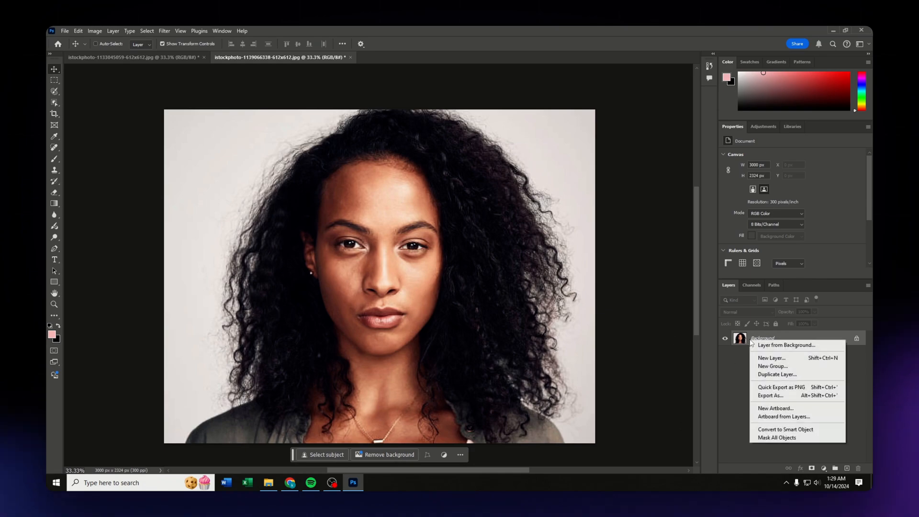
left_click(733, 359)
right_click(763, 340)
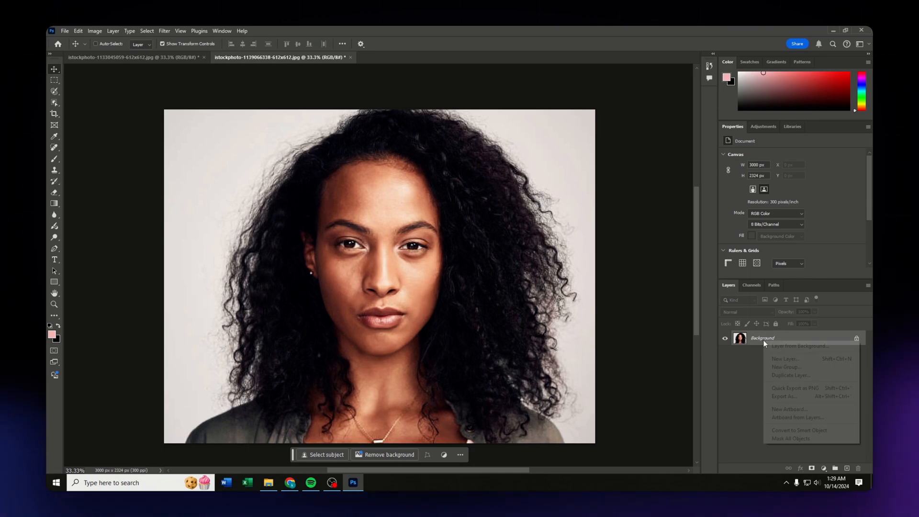
left_click(780, 375)
left_click(531, 154)
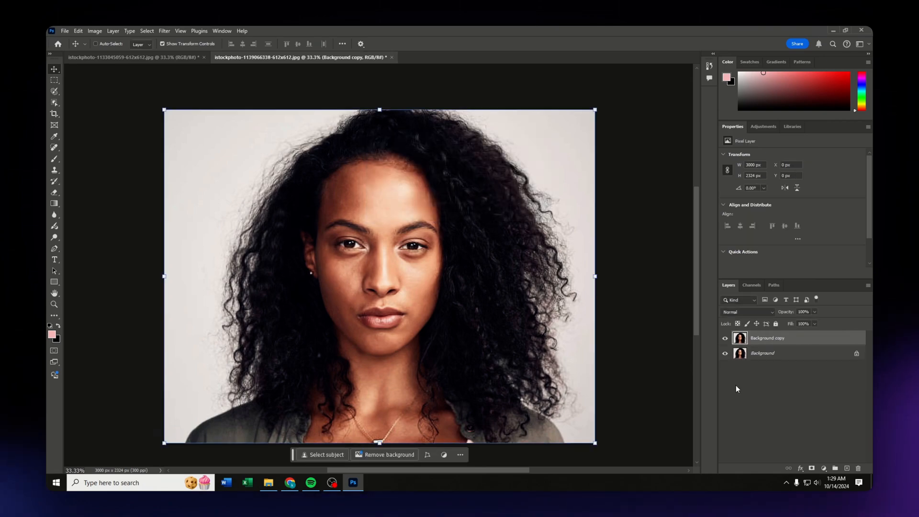
Apply a High Pass filter with a radius of 3.6 pixels to the duplicated background layer
left_click(758, 344)
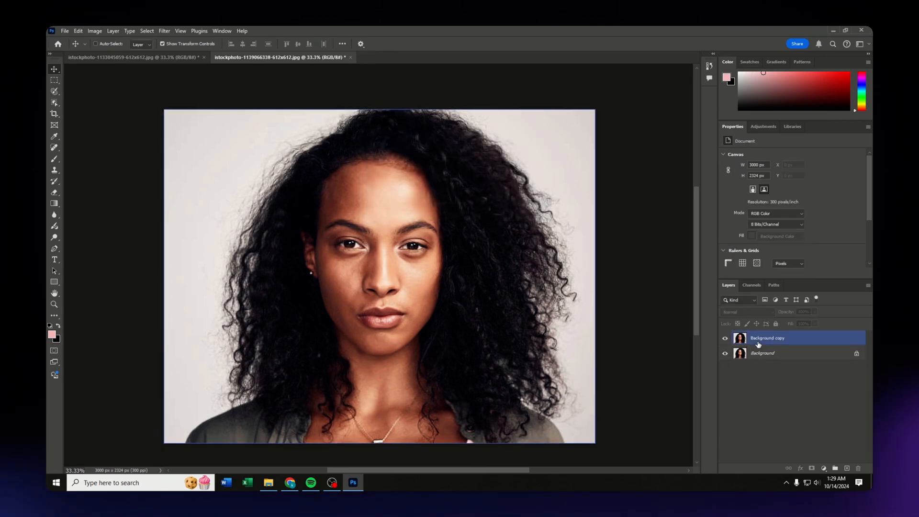
left_click(755, 342)
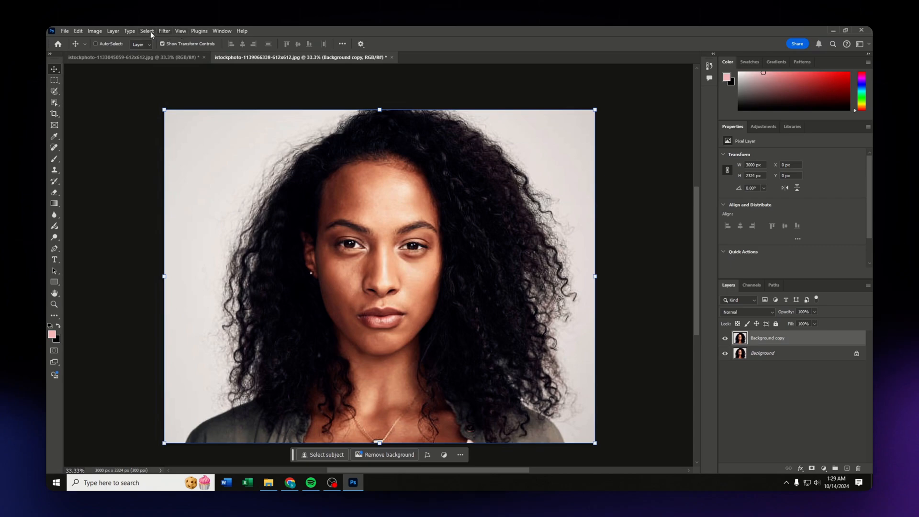
left_click(163, 31)
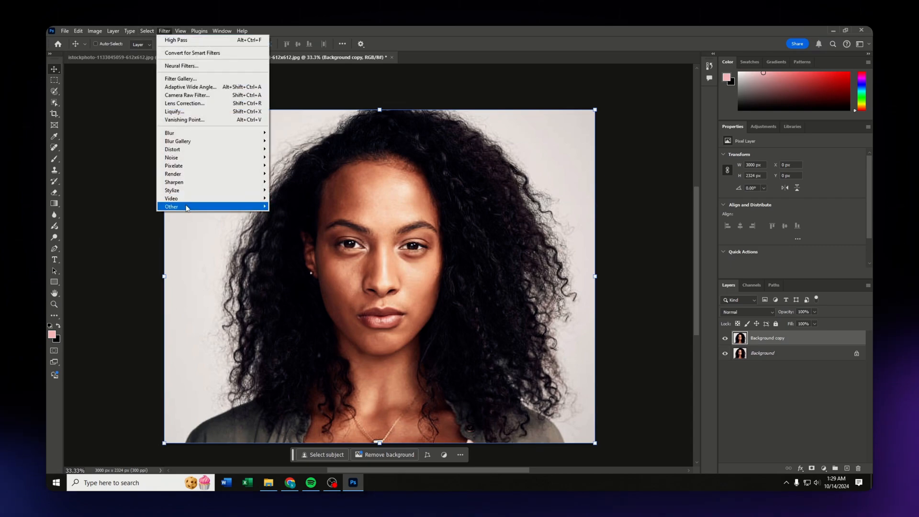
mouse_move(189, 208)
left_click(288, 215)
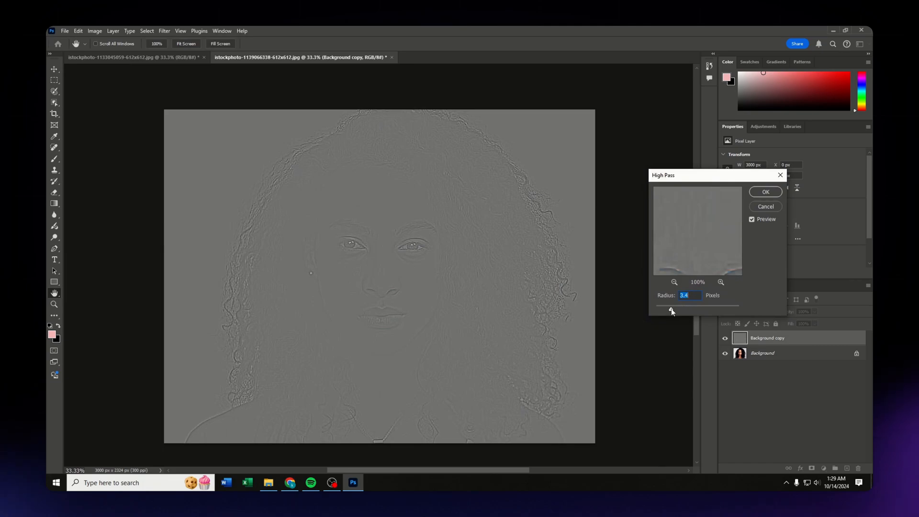
left_click_drag(674, 312, 673, 311)
left_click_drag(688, 311, 671, 310)
left_click_drag(673, 311, 673, 311)
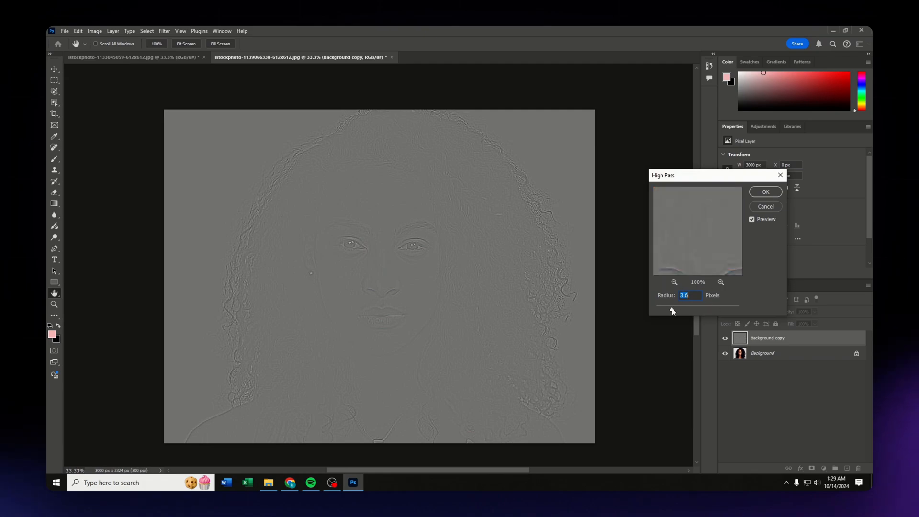
left_click(766, 192)
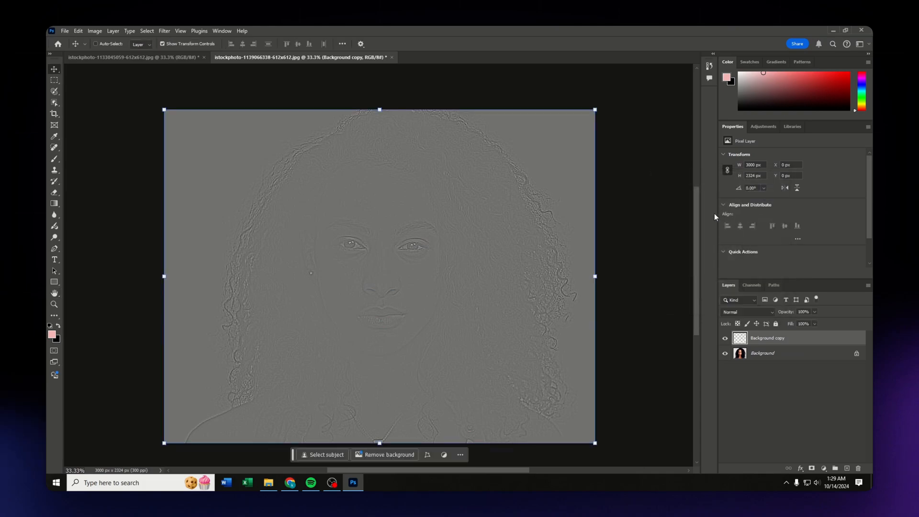
Set the blend mode of the High Pass filtered Background copy layer to Overlay
left_click(753, 310)
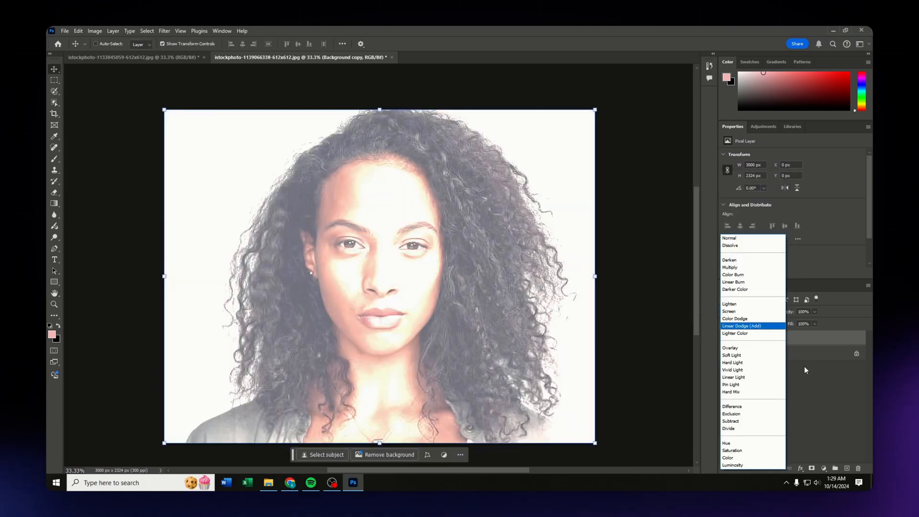
left_click(804, 366)
left_click(754, 309)
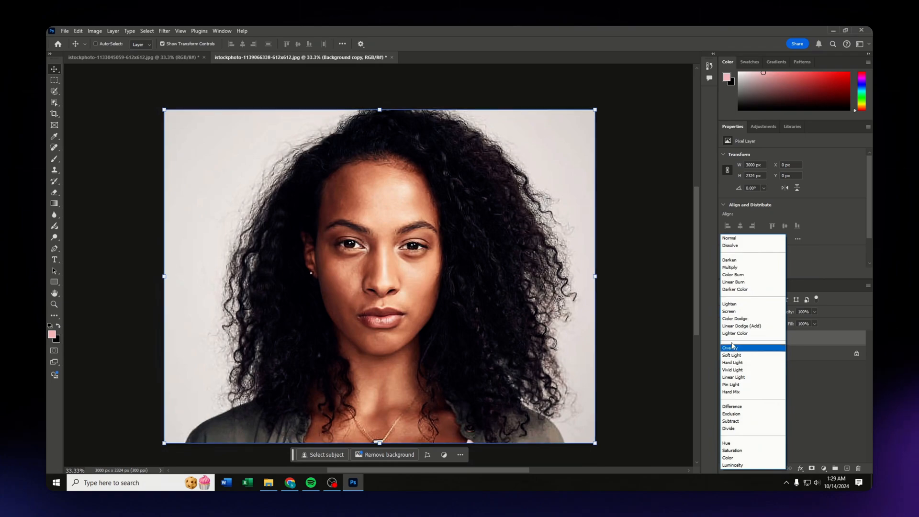
left_click(730, 348)
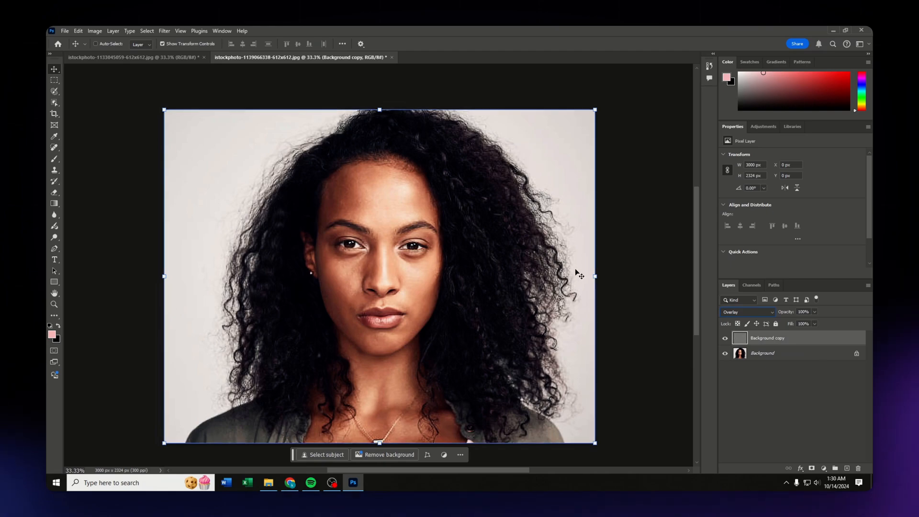
Reduce the Background copy layer's opacity to 52% to soften the sharpening effect
left_click(815, 312)
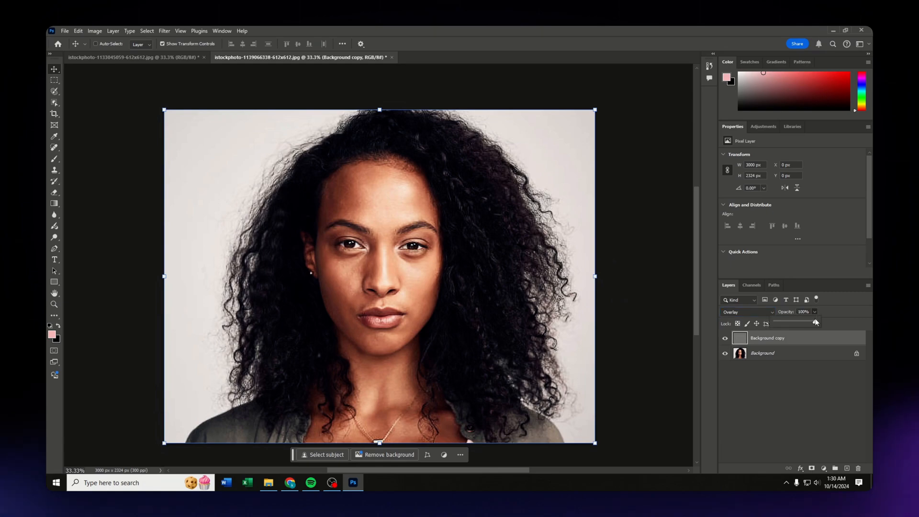
left_click_drag(816, 323, 812, 326)
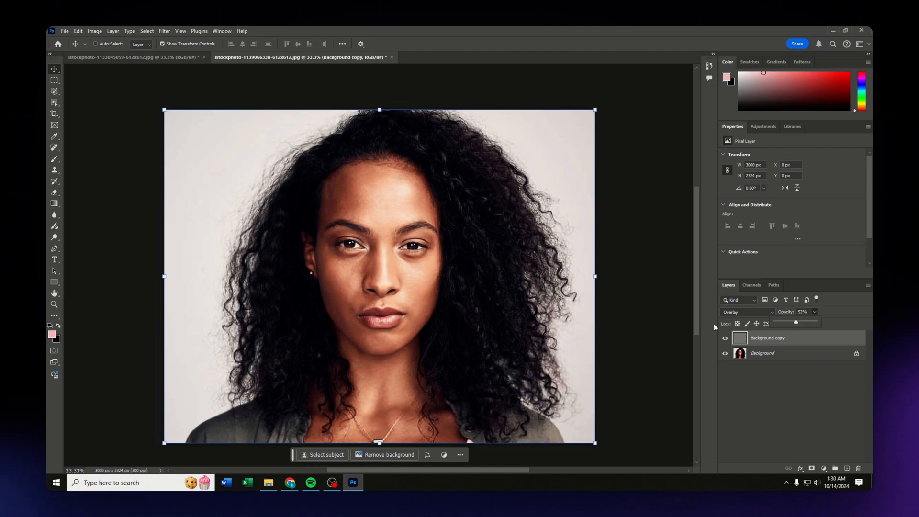
left_click(646, 286)
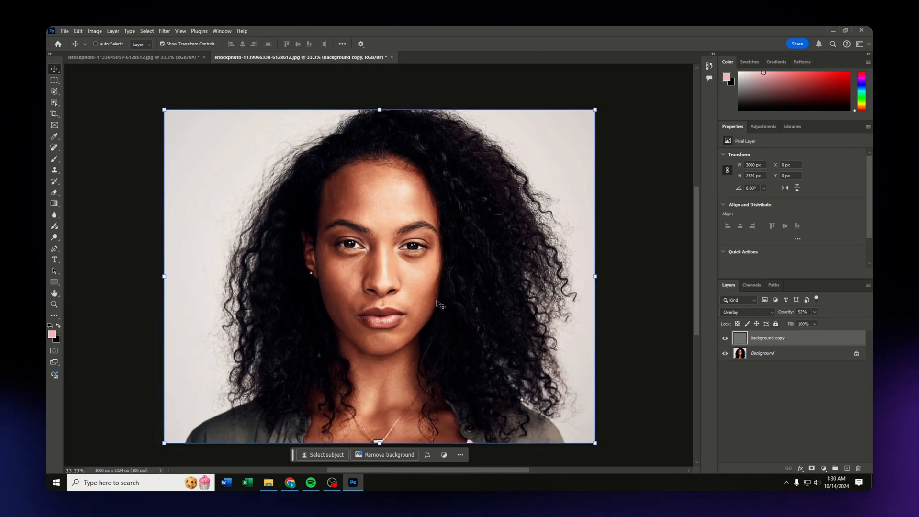